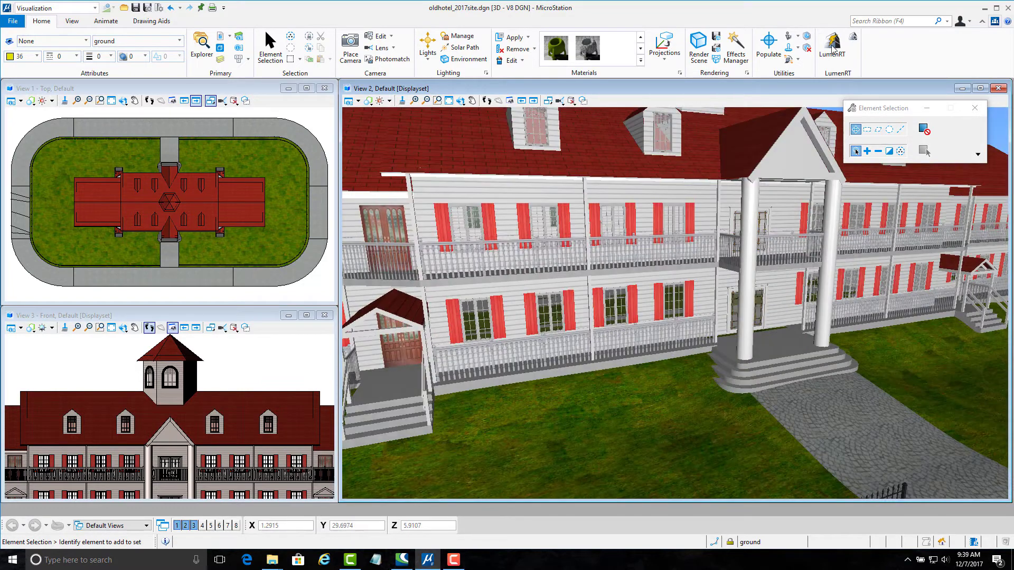
- Export the hotel model to LumenRT from the Visualization workflow and maximize the LumenRT window
click(707, 464)
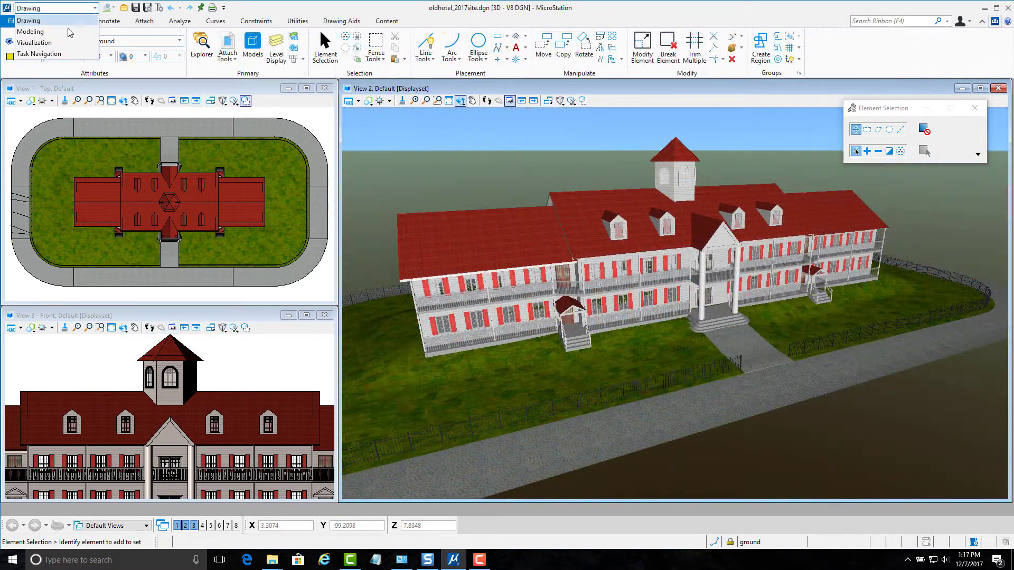
click(64, 43)
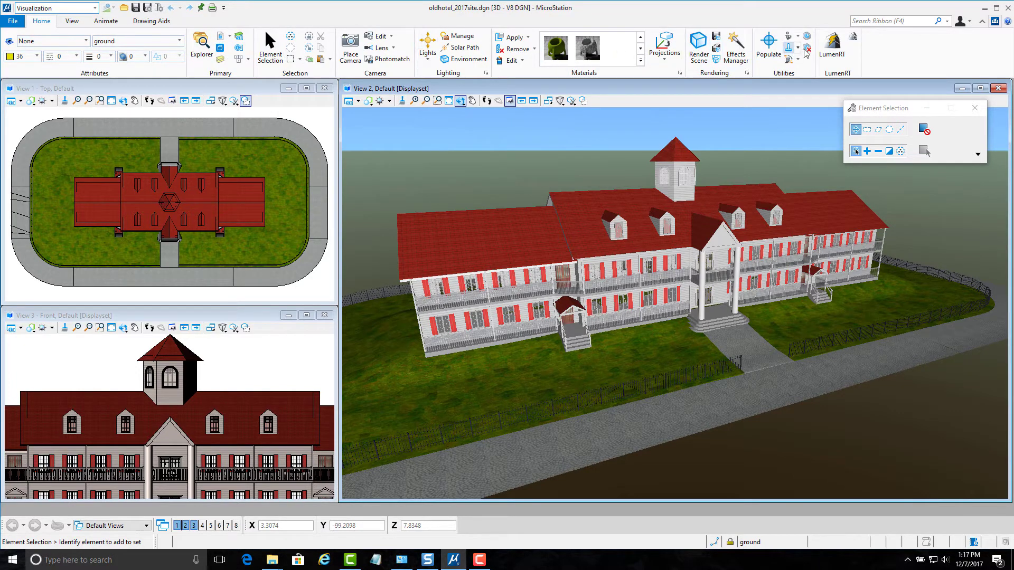
click(831, 53)
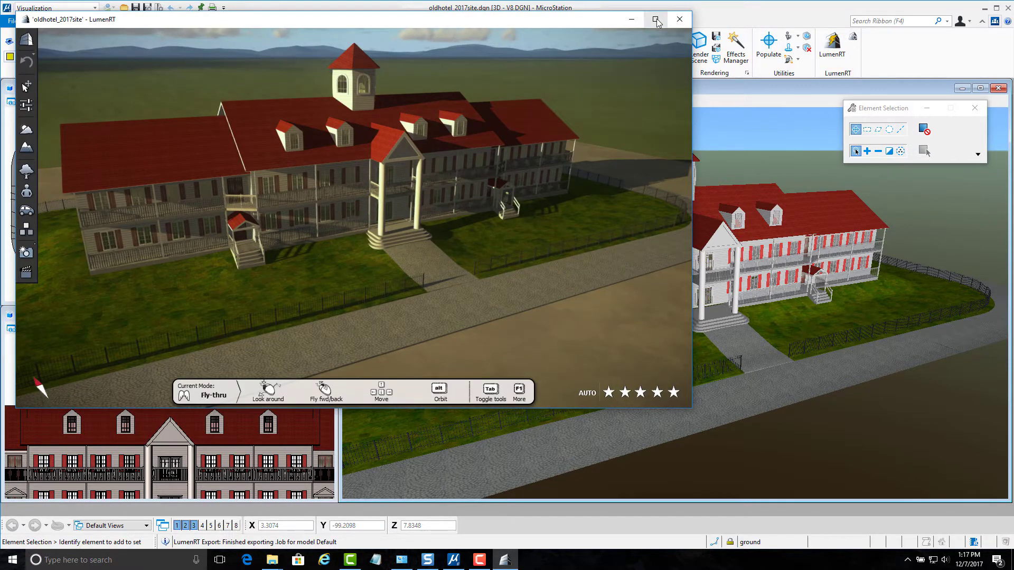
click(655, 20)
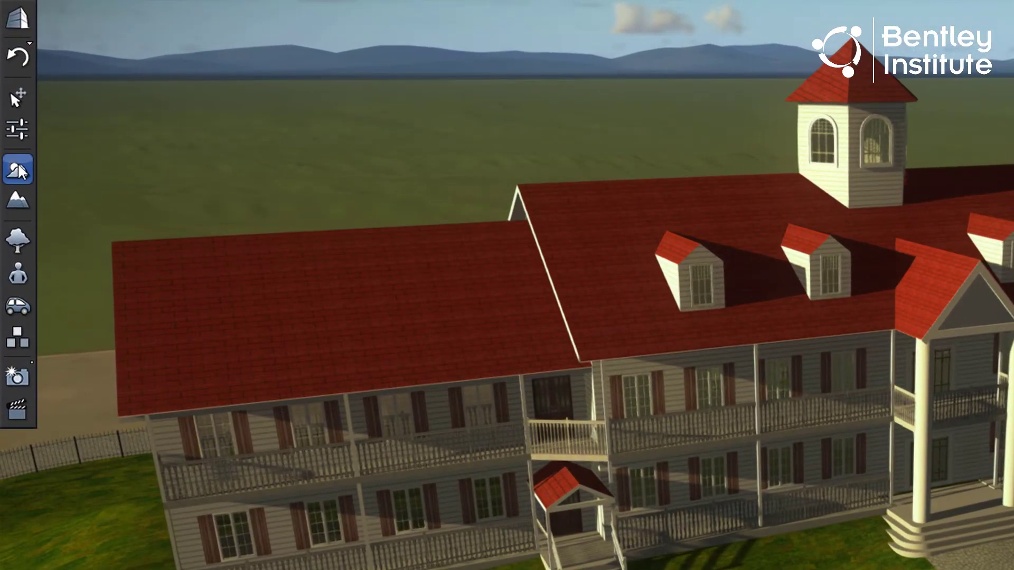
- Set the sun position time to 1:30 PM and close the sun settings
click(18, 169)
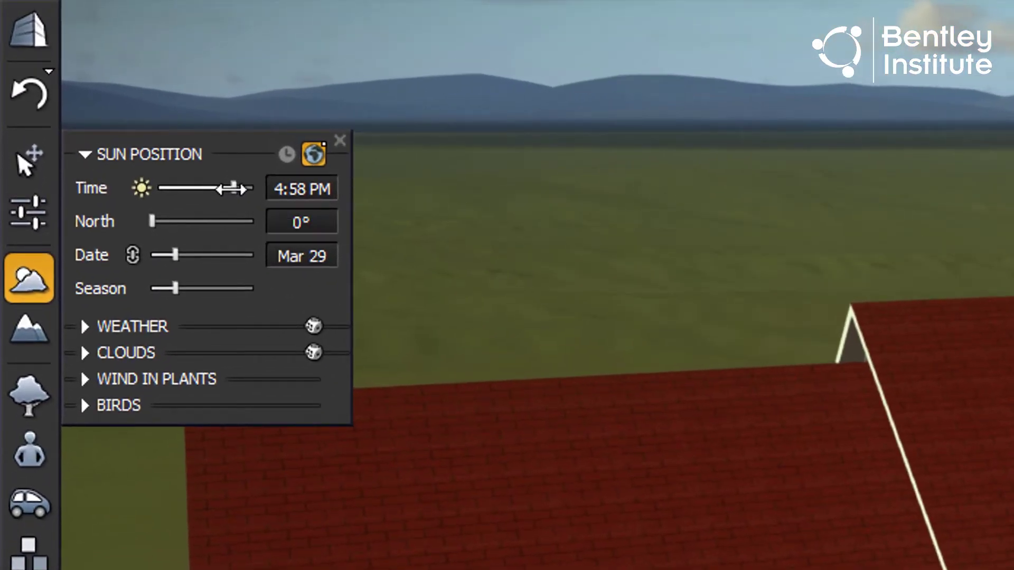
click(296, 188)
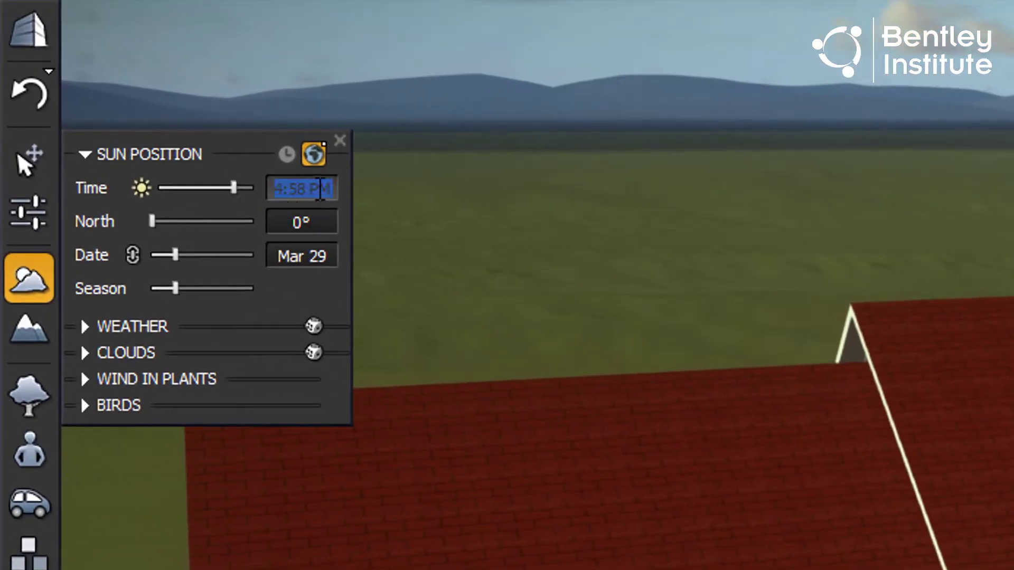
text(1:30)
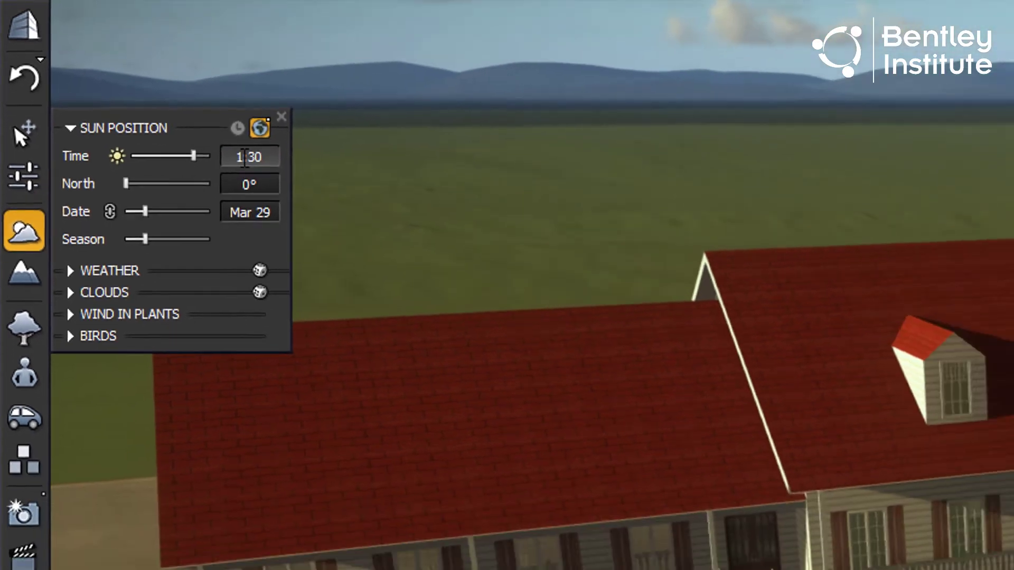
text( PM)
key(Return)
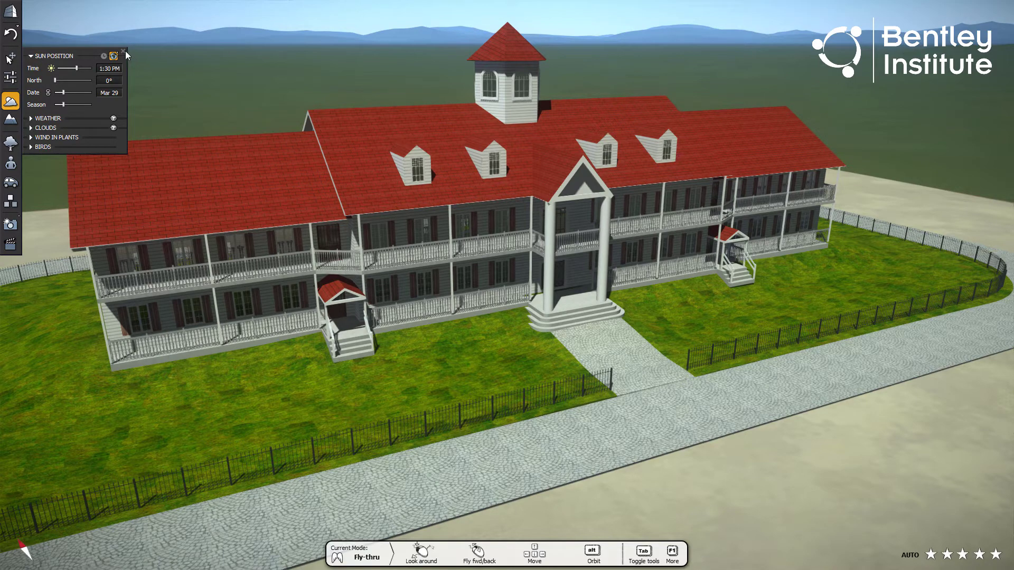
click(123, 51)
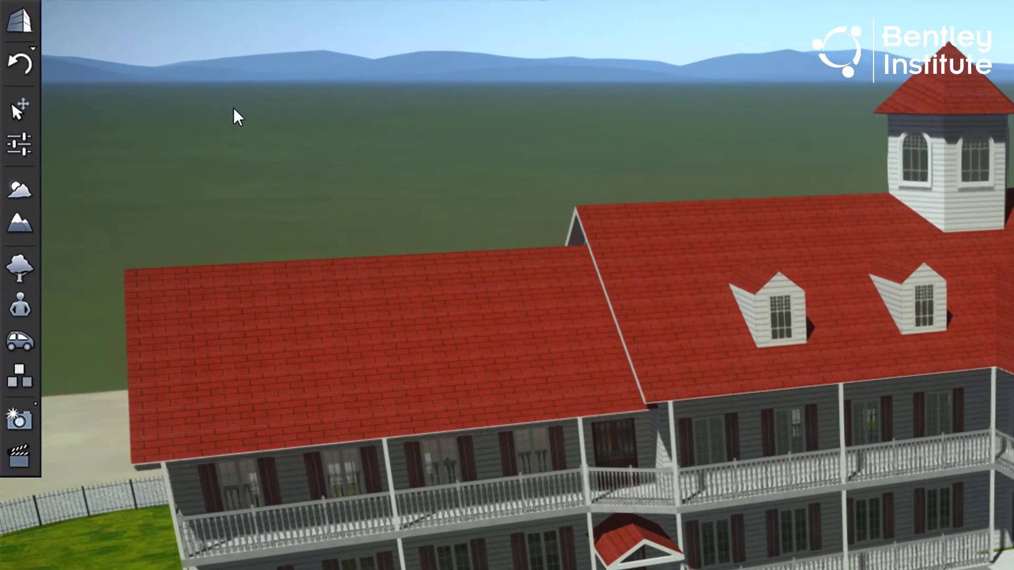
- Examine the hotel by looking around, orbiting, shifting sideways and flying back from the building
key(Tab)
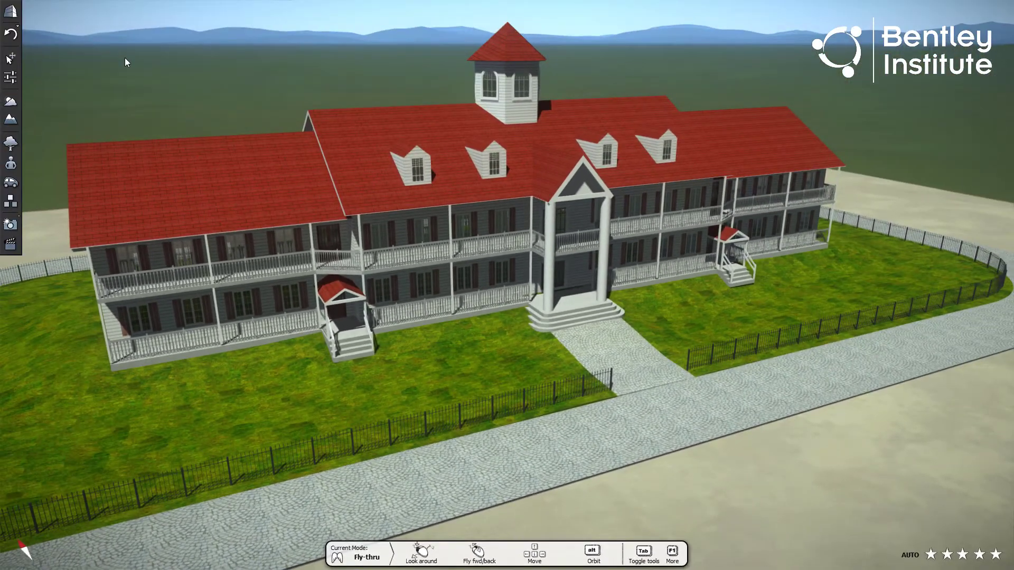
click(334, 179)
drag(333, 179, 347, 238)
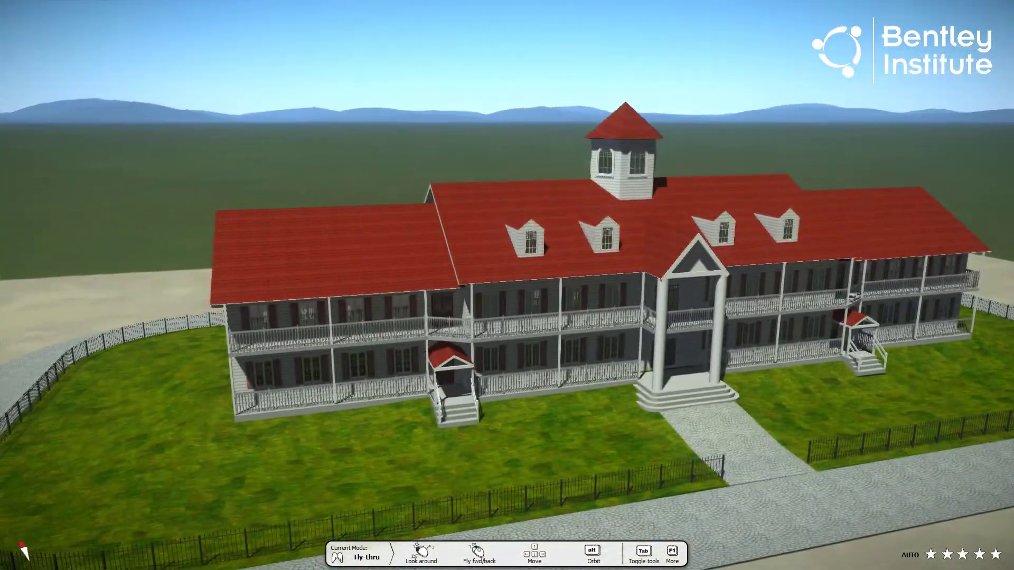
drag(333, 179, 379, 225)
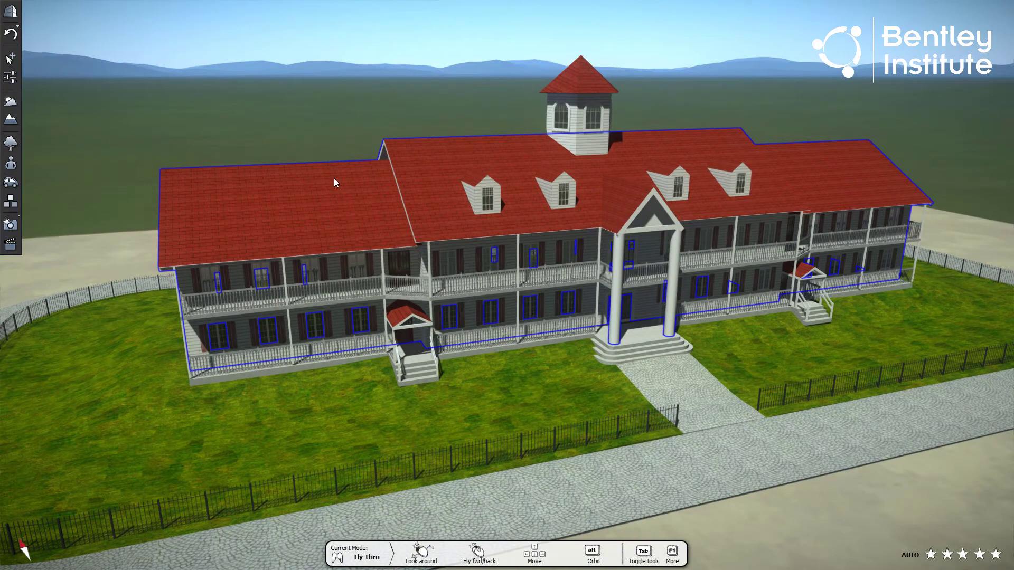
key(alt)
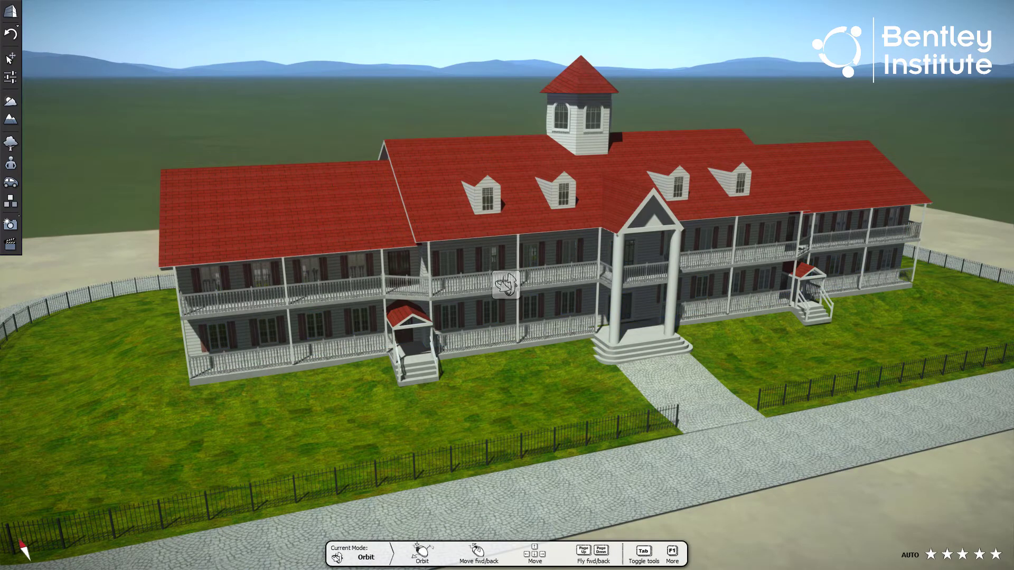
drag(506, 284, 528, 287)
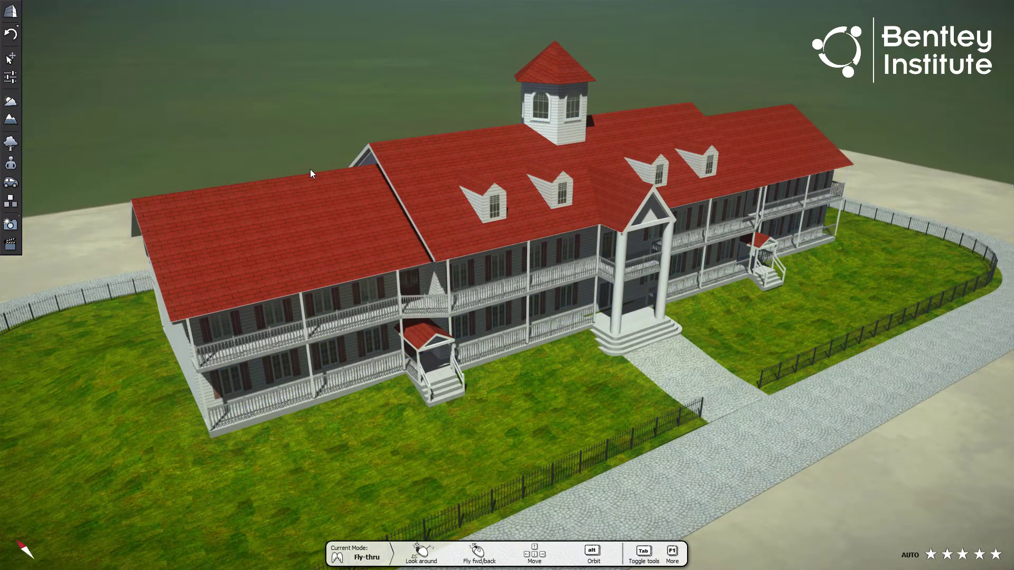
key(Left)
key(Right)
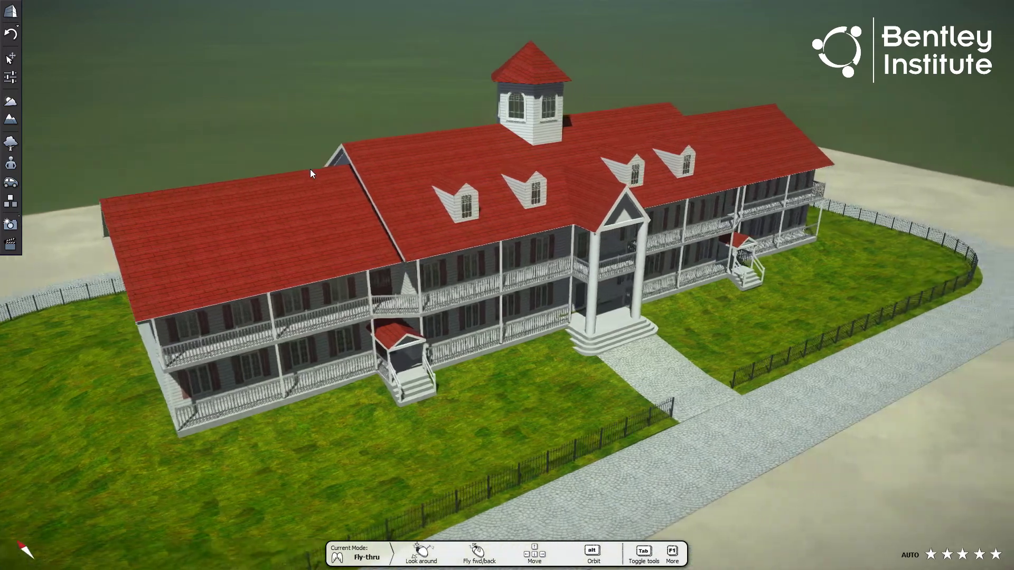
scroll(728, 382, down, 1)
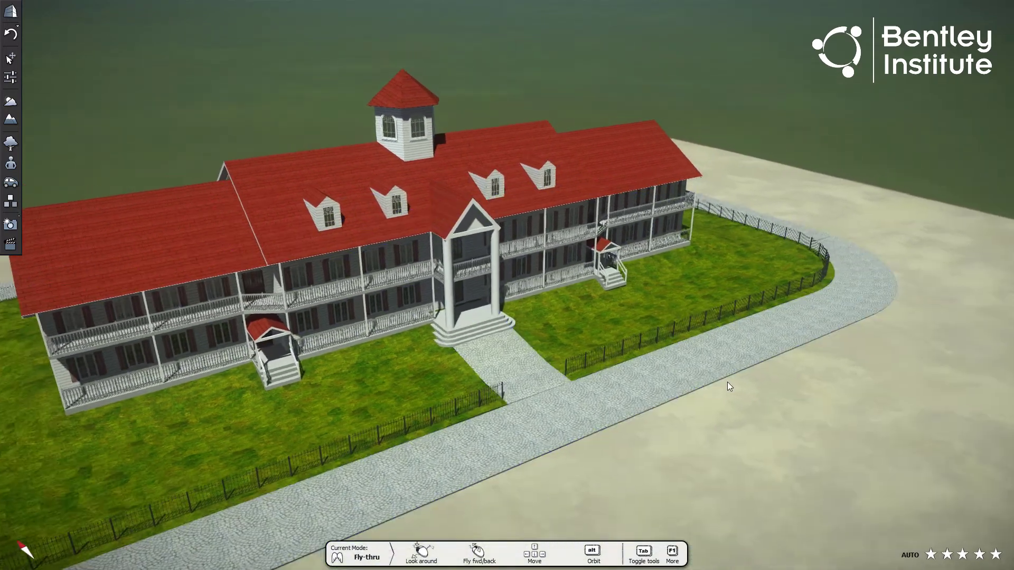
alt+drag(727, 381, 565, 303)
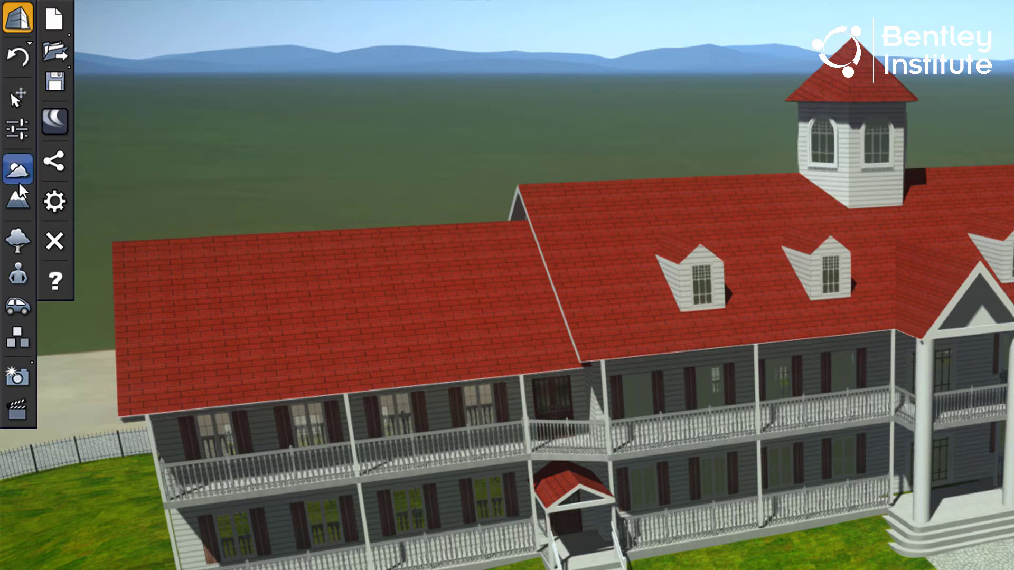
- Replace the scene's terrain with the Islands terrain
click(19, 203)
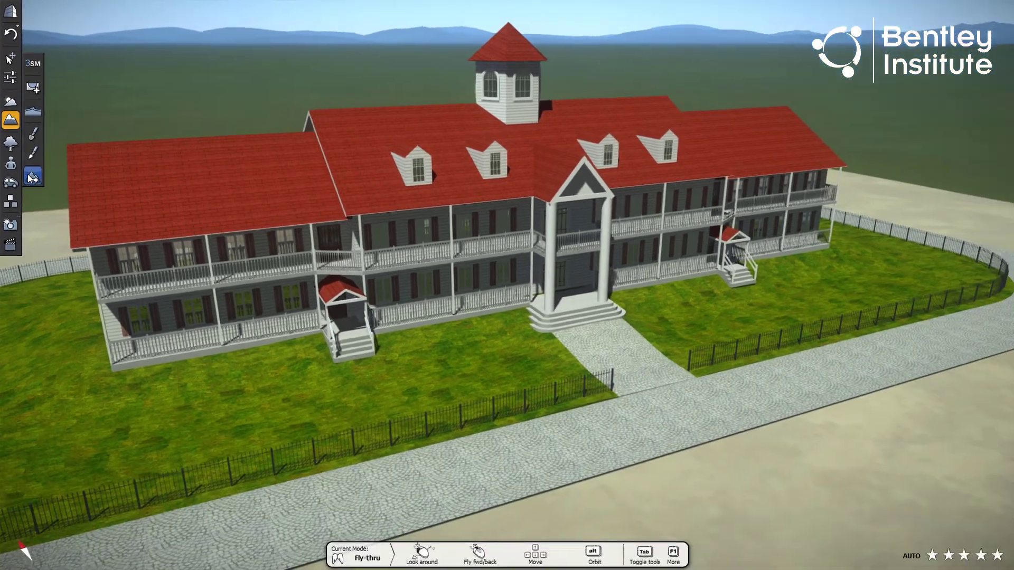
click(32, 178)
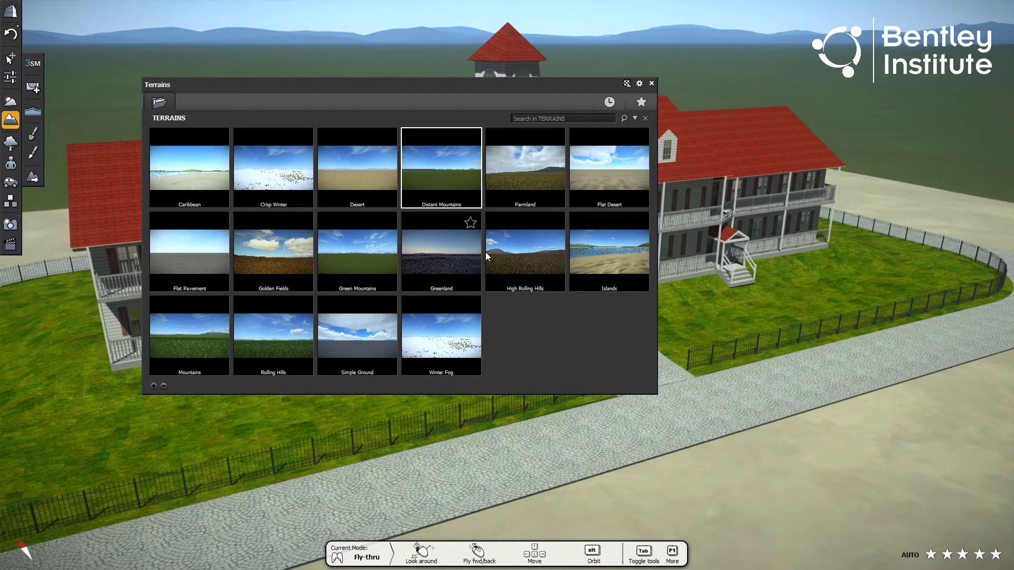
click(592, 268)
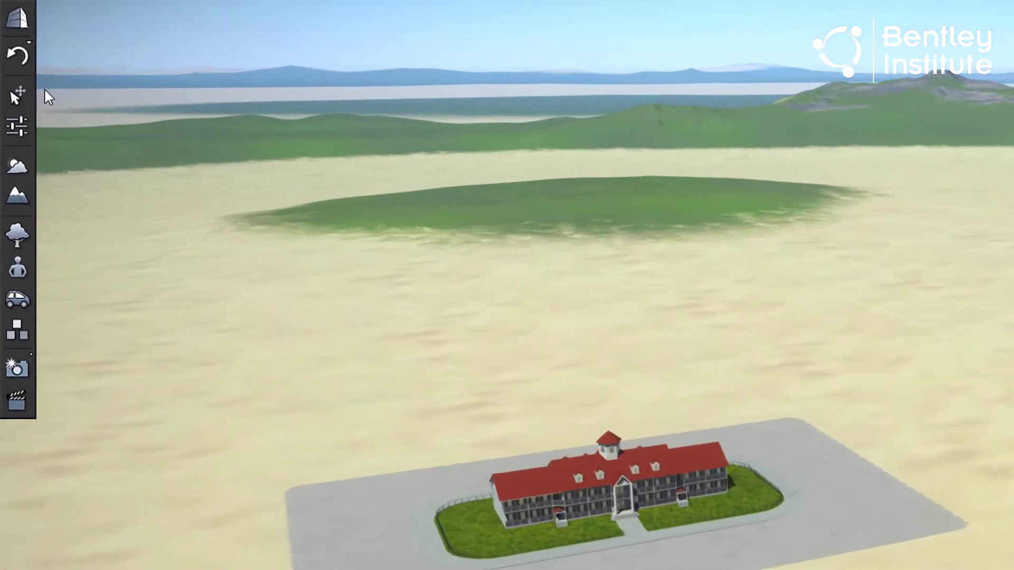
- Select the hotel model and turn off its Lock transform property
click(17, 96)
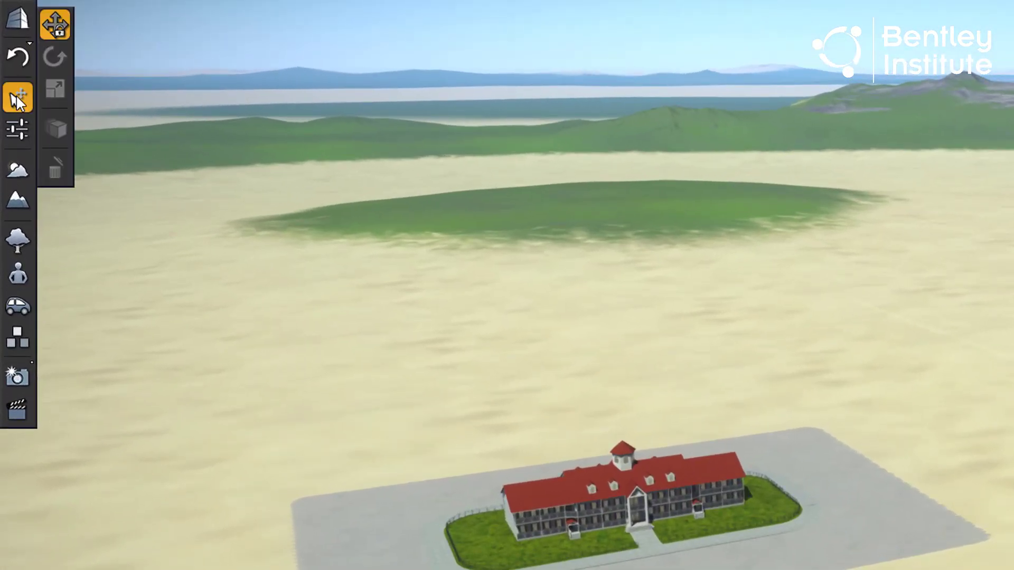
click(16, 95)
click(17, 95)
click(590, 493)
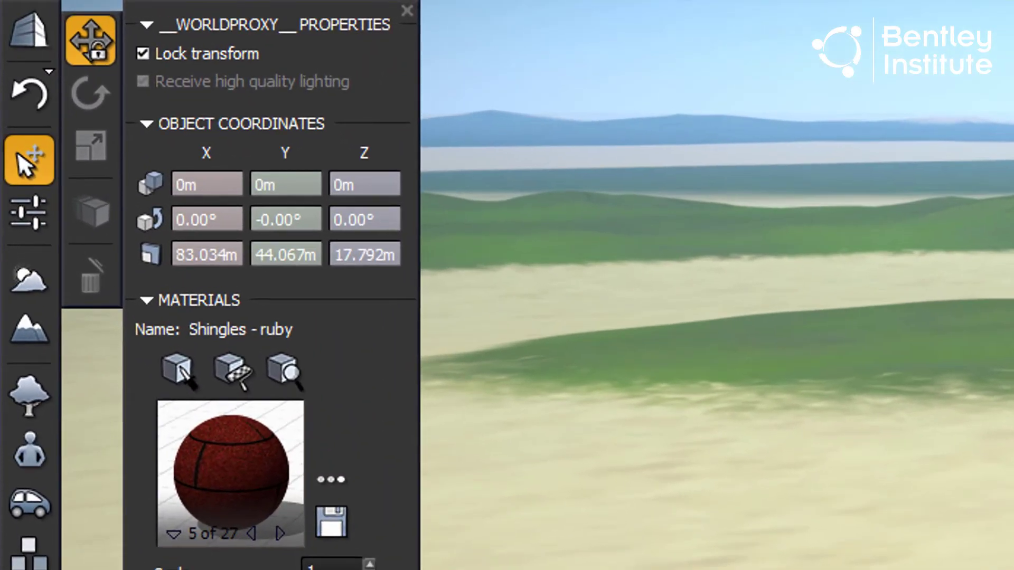
click(142, 53)
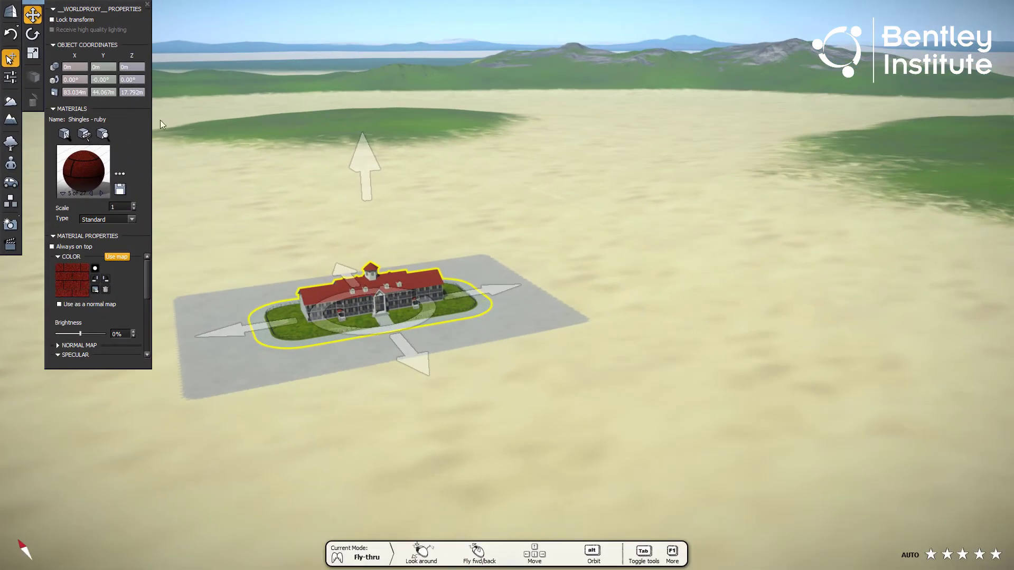
- Move the hotel model onto the large green area of the neighbouring island and save the scene
click(248, 162)
scroll(454, 236, down, 3)
key(Right)
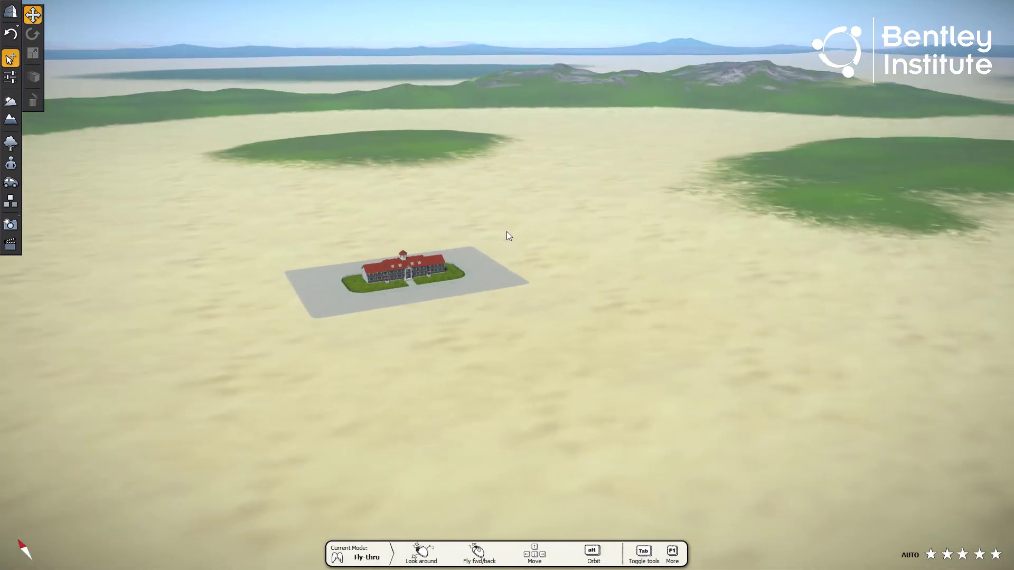
click(265, 272)
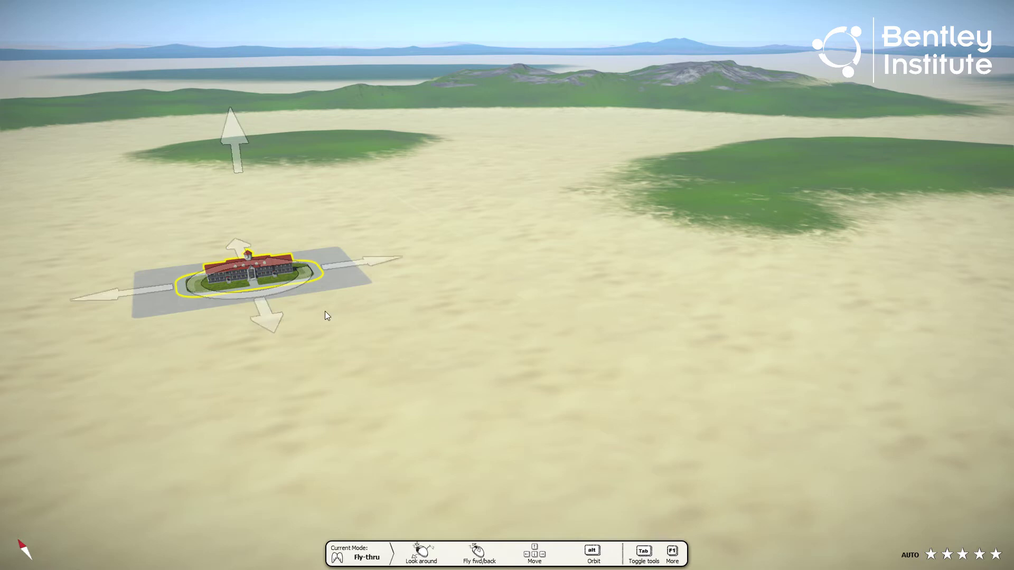
middle_drag(325, 311, 335, 311)
key(Right)
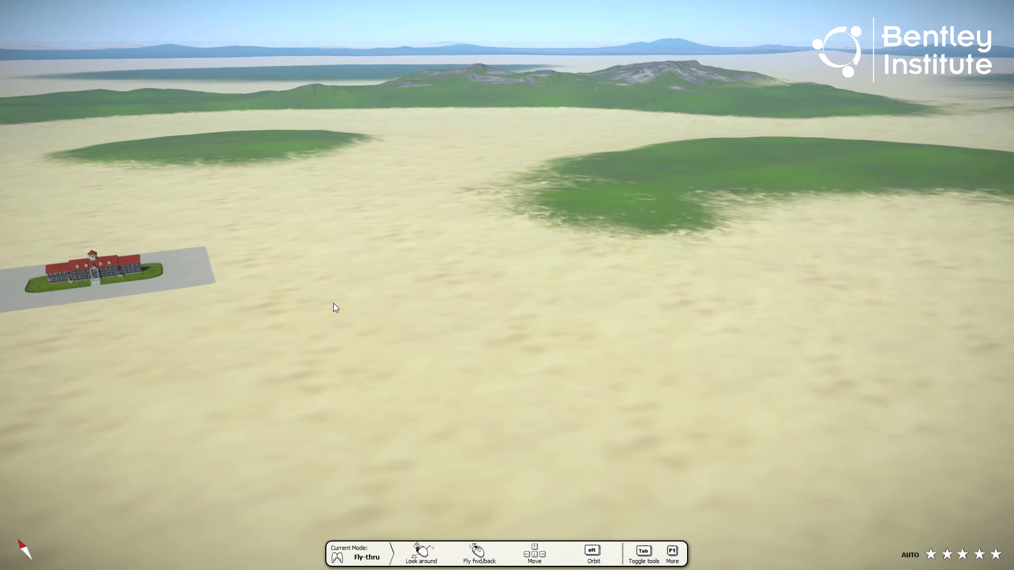
click(137, 268)
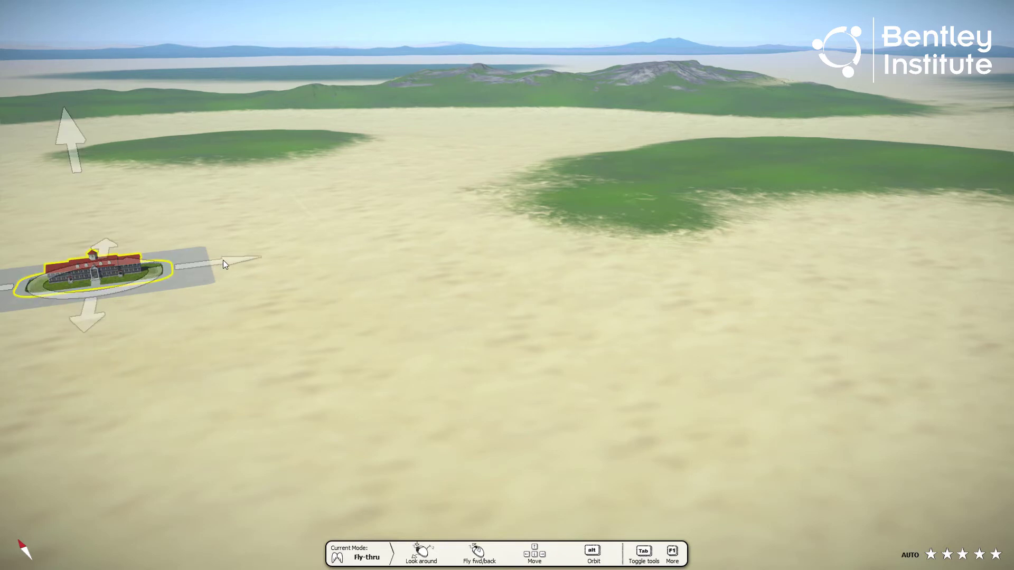
drag(229, 260, 593, 157)
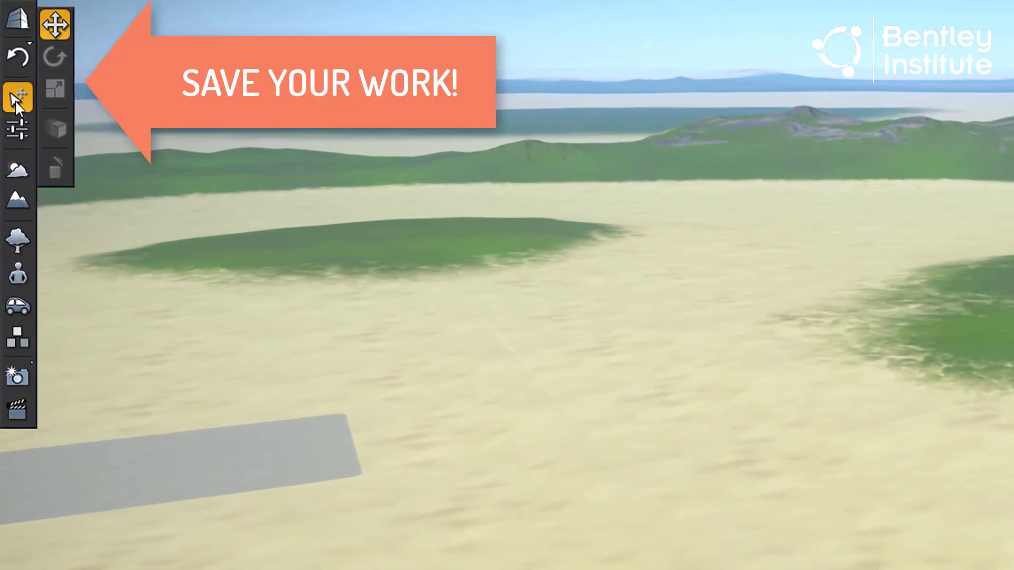
click(20, 21)
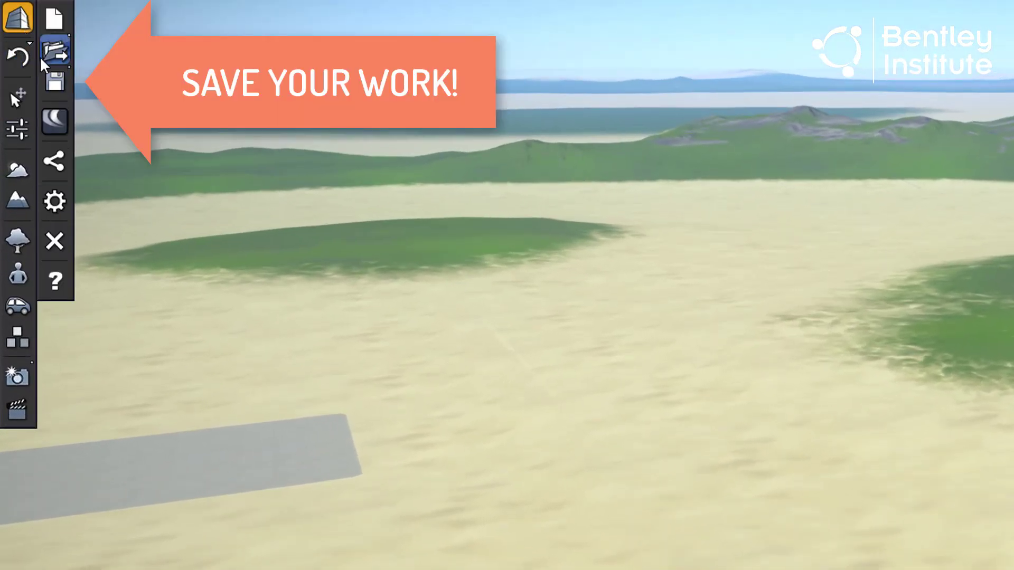
click(56, 84)
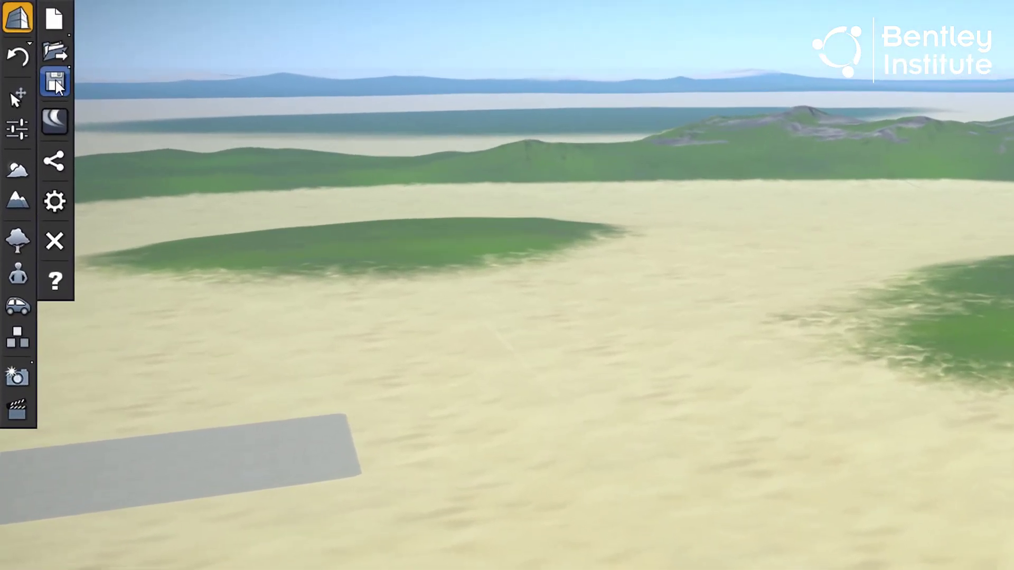
- Activate the ocean and raise its water level around the hotel's island
click(15, 201)
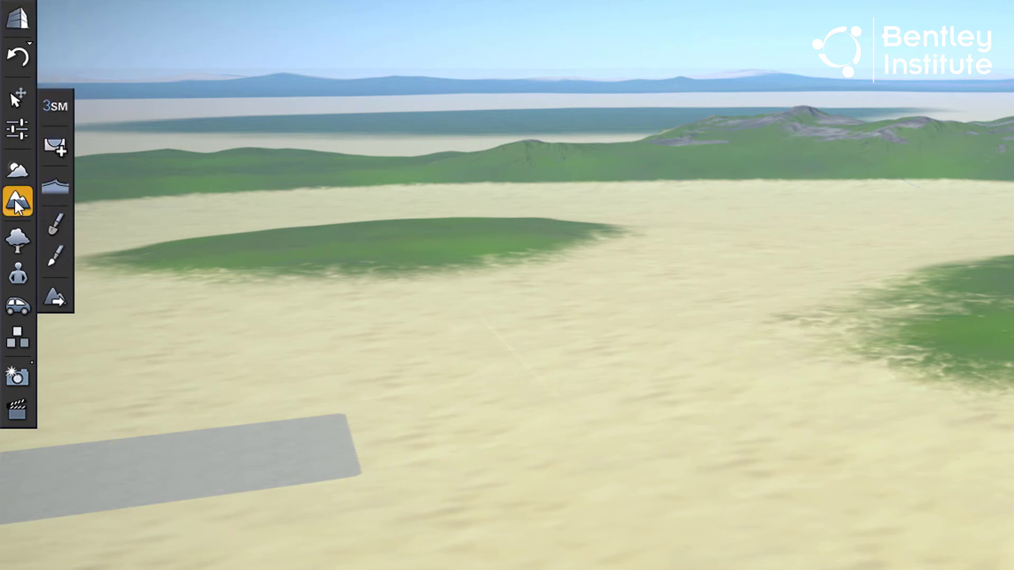
click(55, 191)
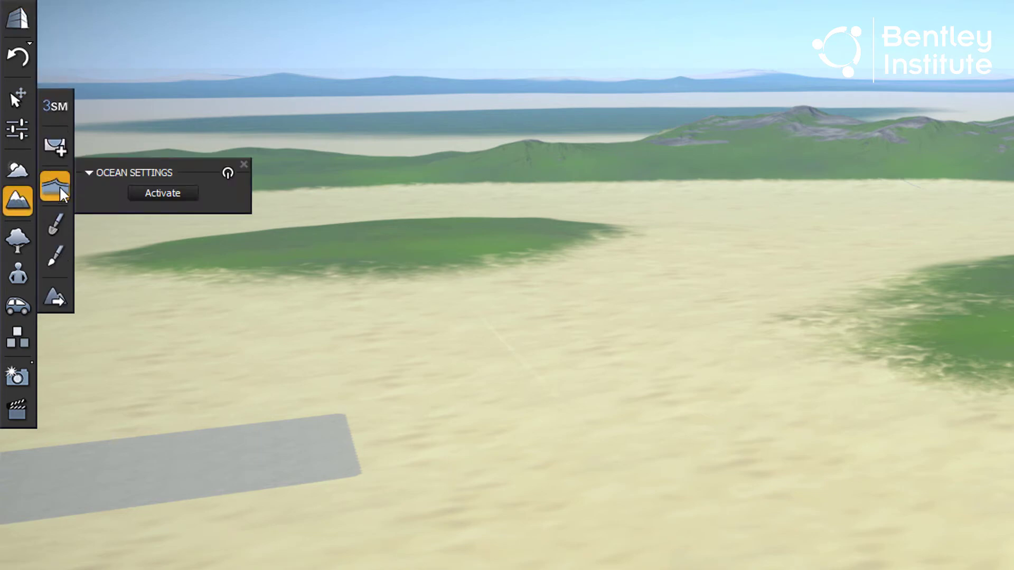
click(163, 193)
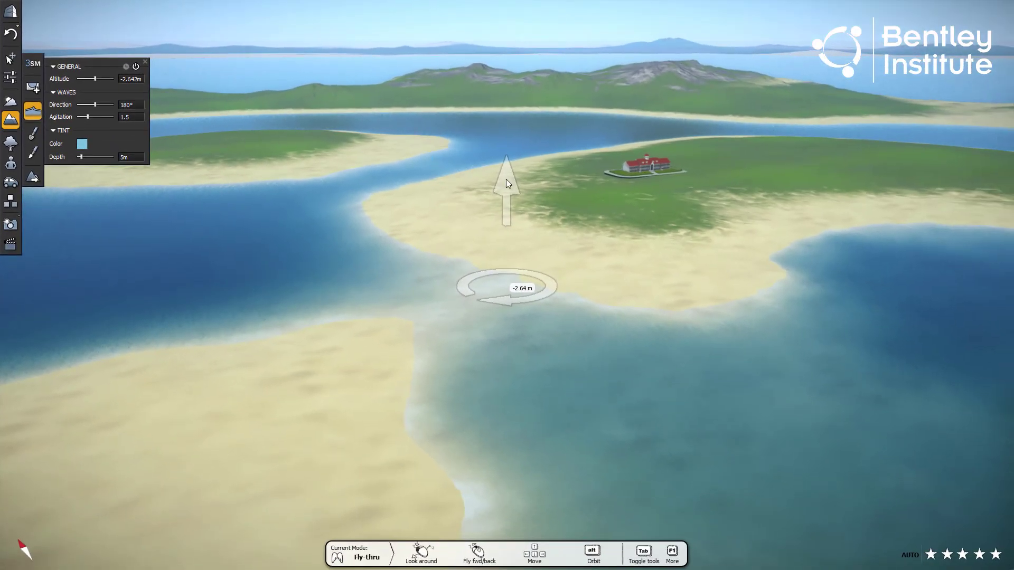
drag(507, 183, 490, 161)
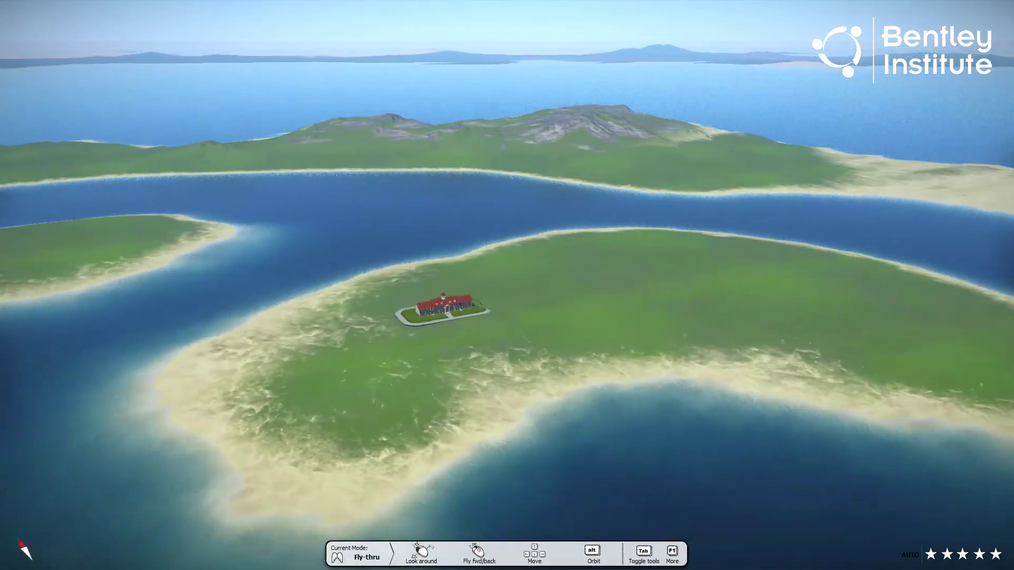
scroll(530, 306, up, 5)
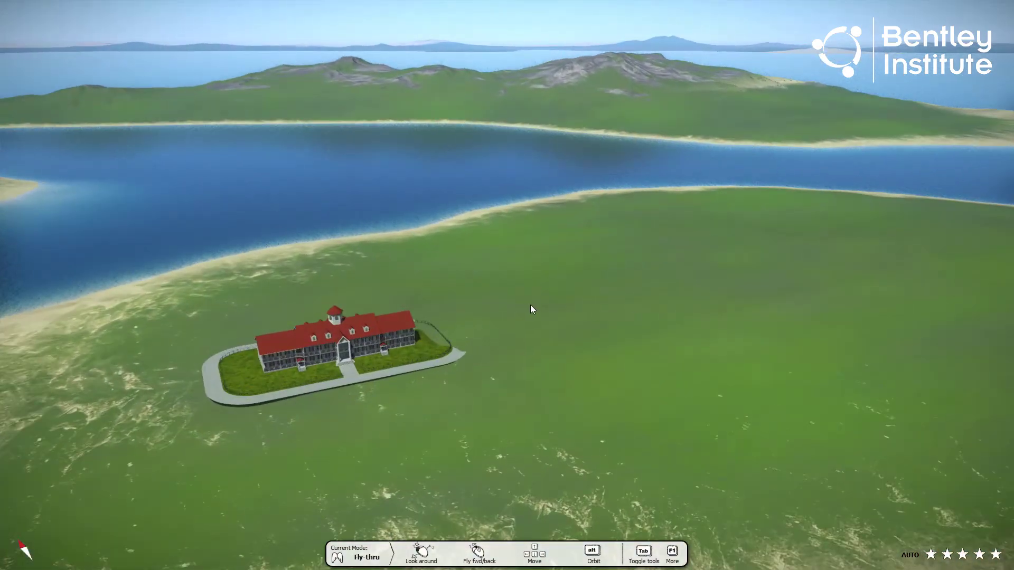
drag(530, 305, 534, 303)
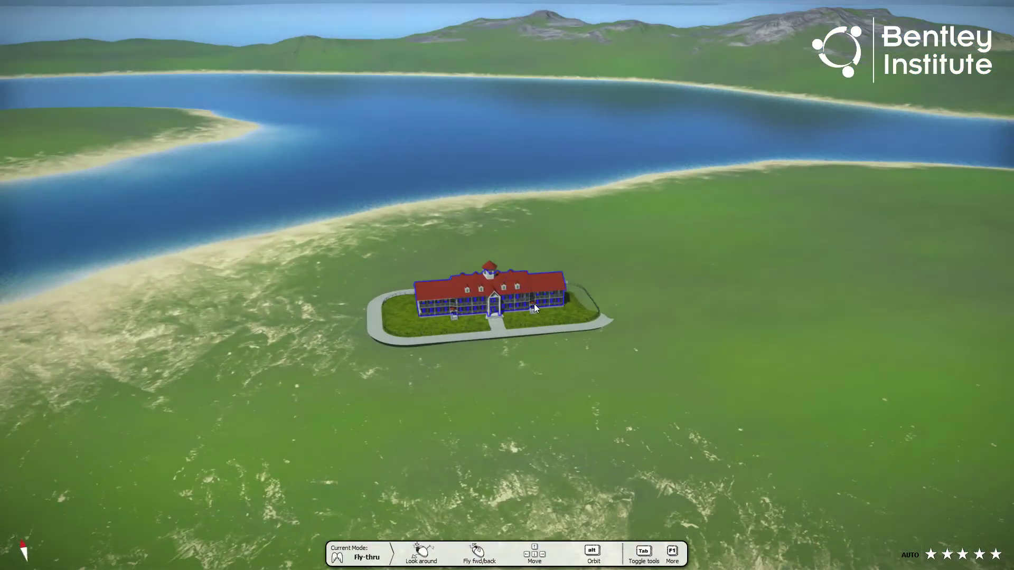
- Activate the terrain Flatten brush and set its size to 65.8 m for levelling the ground around the hotel
scroll(614, 377, up, 3)
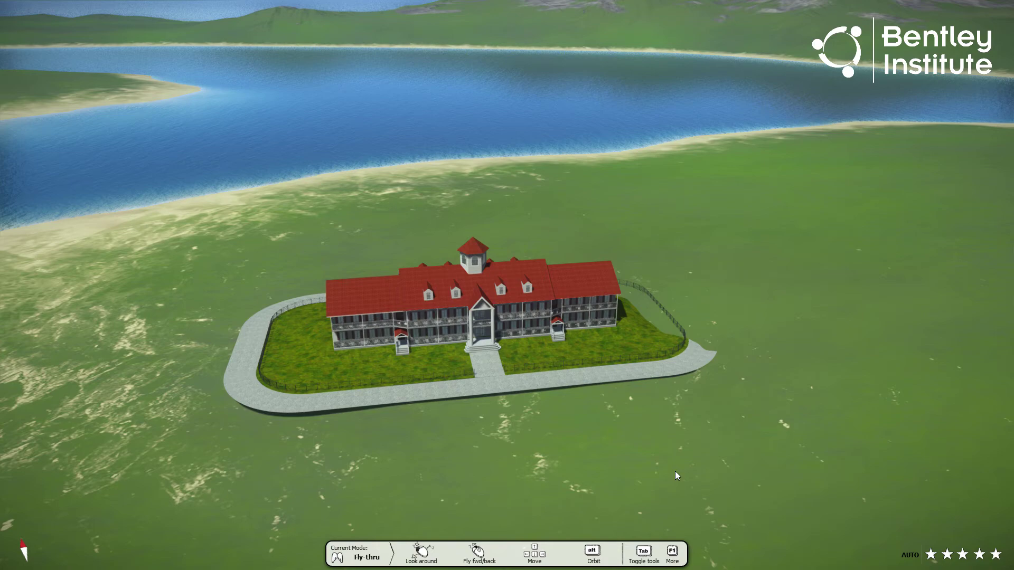
key(Tab)
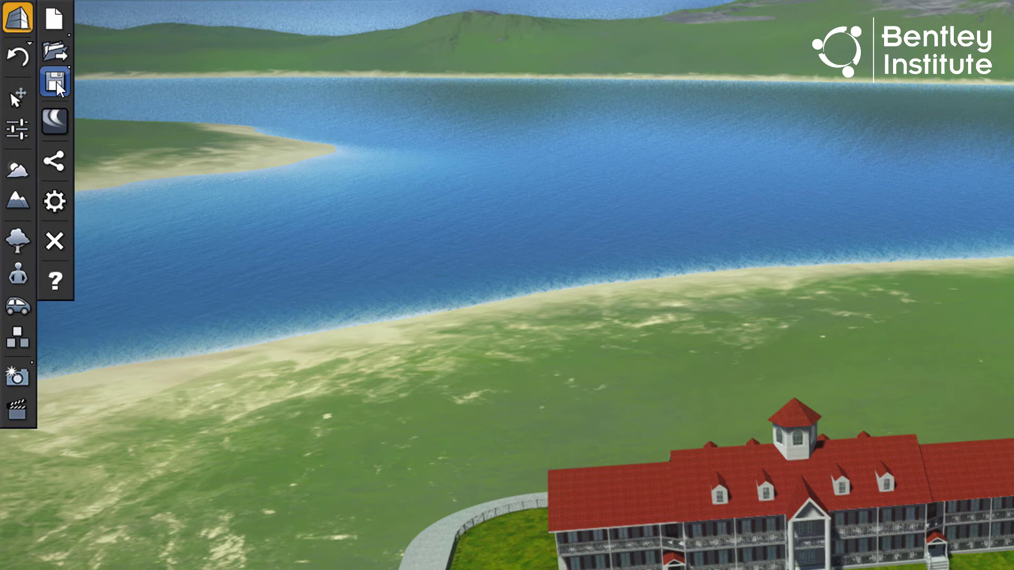
click(20, 195)
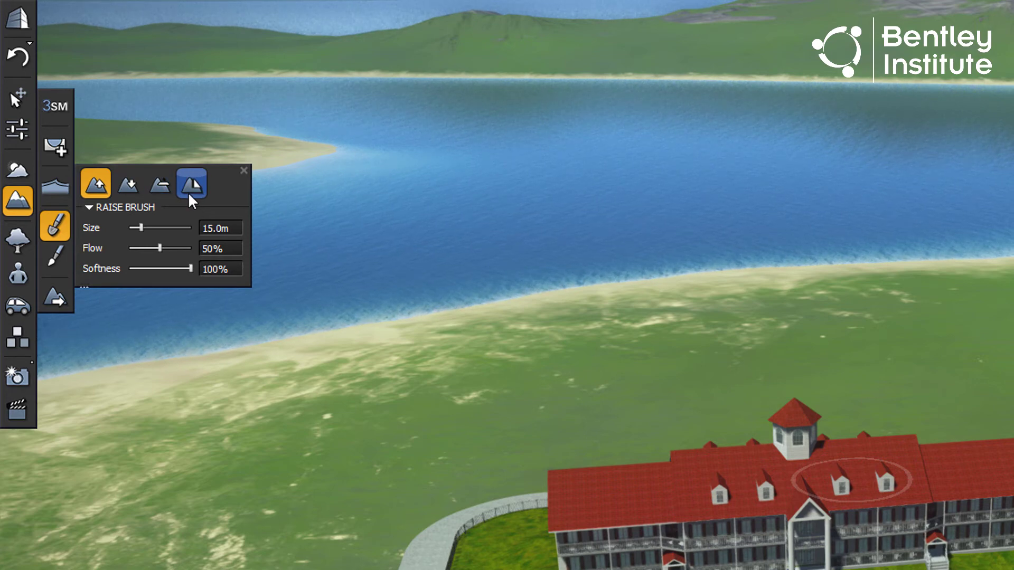
click(162, 185)
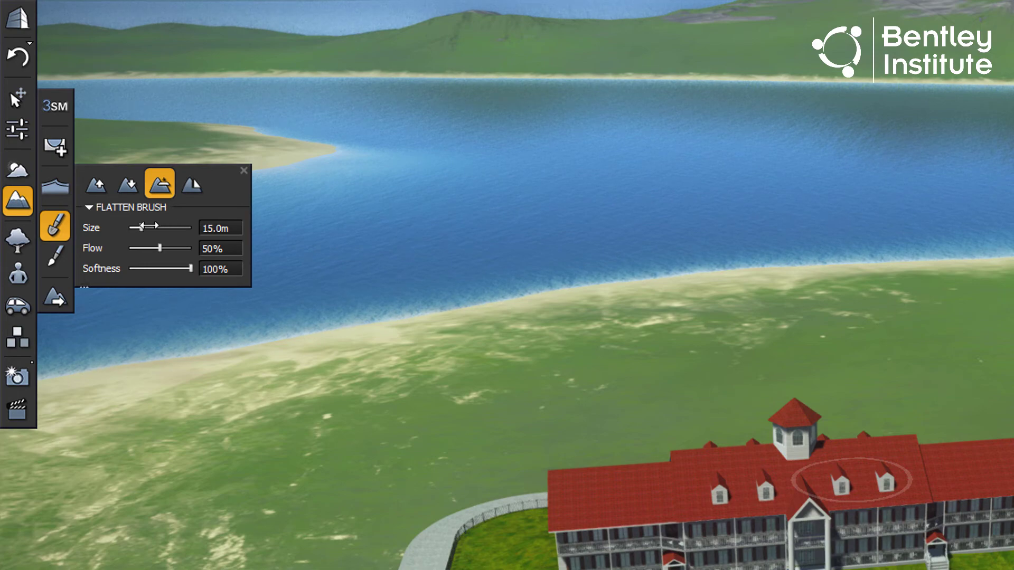
drag(140, 226, 157, 226)
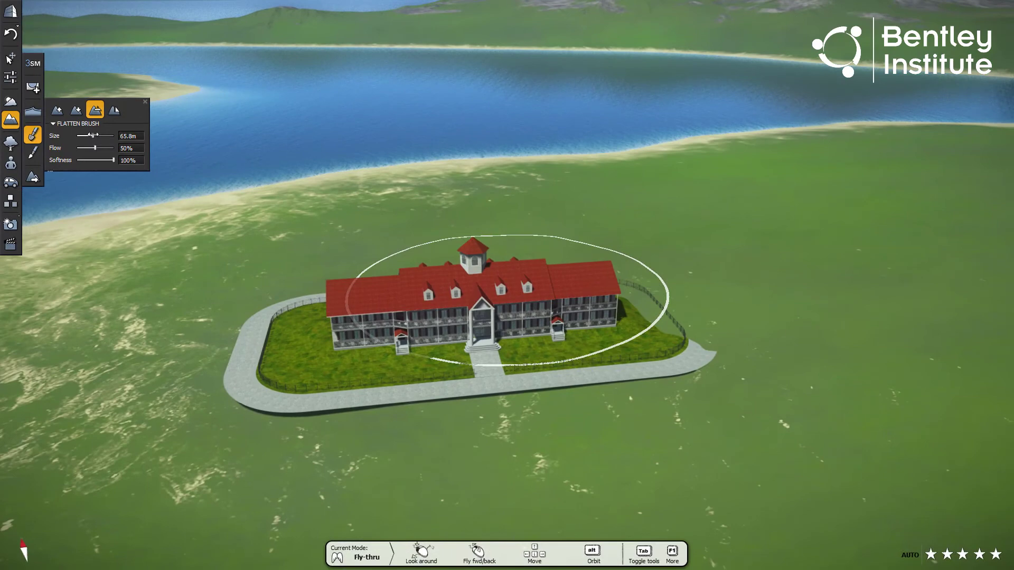
drag(92, 135, 93, 135)
- Flatten the terrain under and around the hotel's grounds with the brush and undo the last stroke
mouse_move(826, 334)
mouse_down()
mouse_move(834, 331)
mouse_move(774, 358)
mouse_move(471, 321)
mouse_move(416, 328)
mouse_move(412, 340)
mouse_move(556, 334)
mouse_up()
key(ctrl+z)
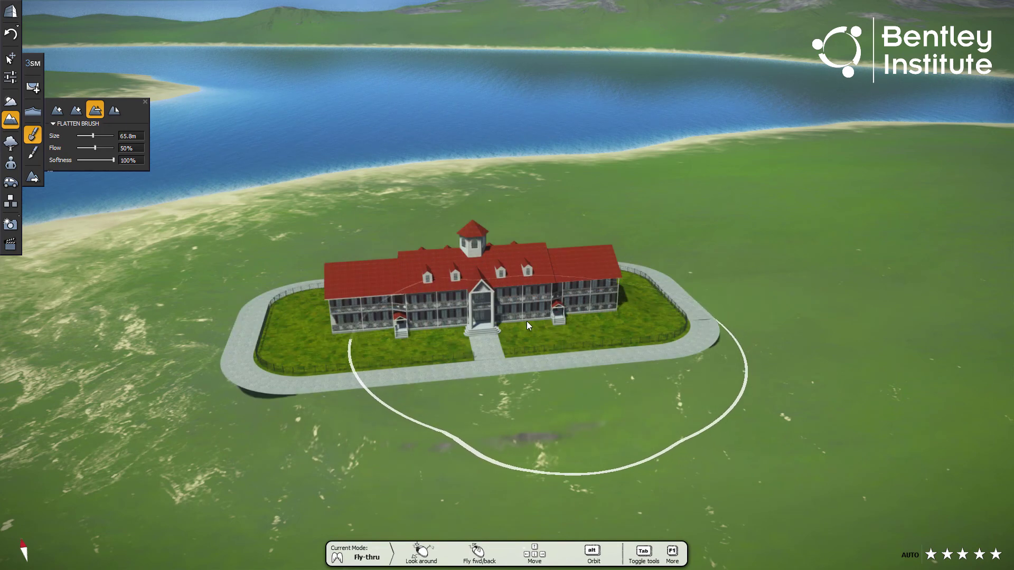